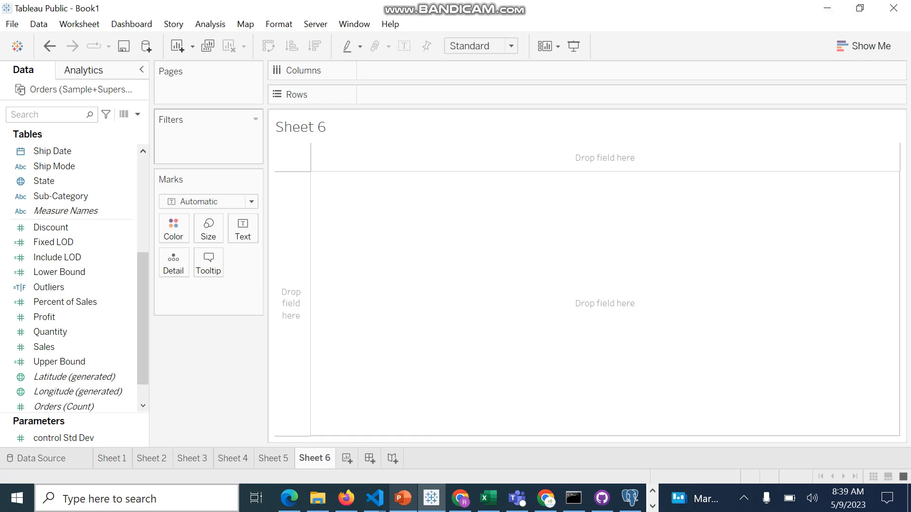
Step: Build a map in the empty sheet from the Country field, adding State and City as detail on the marks
scroll(81, 315, up, 3)
scroll(81, 211, up, 1)
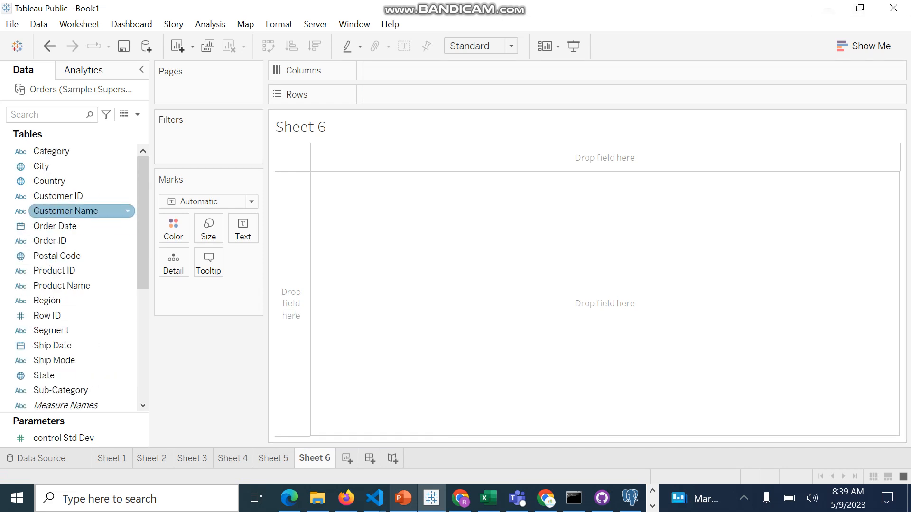
drag(49, 181, 475, 228)
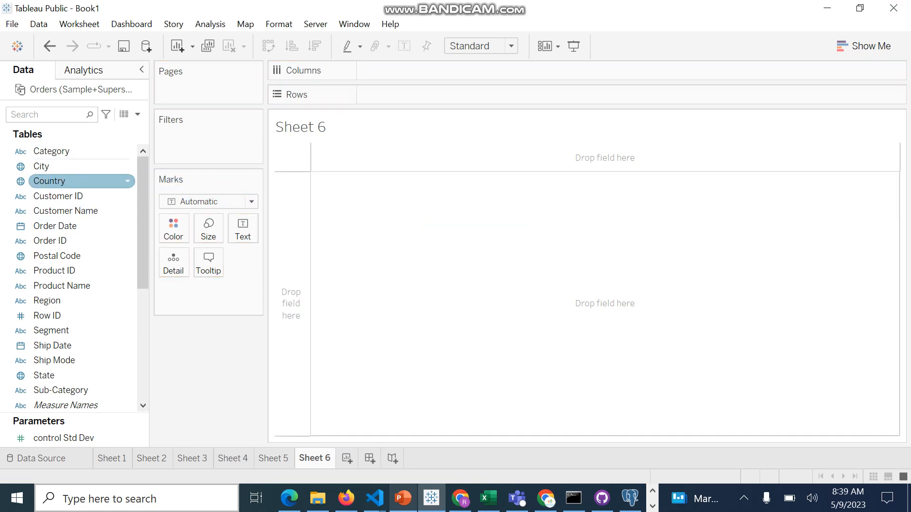
drag(49, 180, 354, 239)
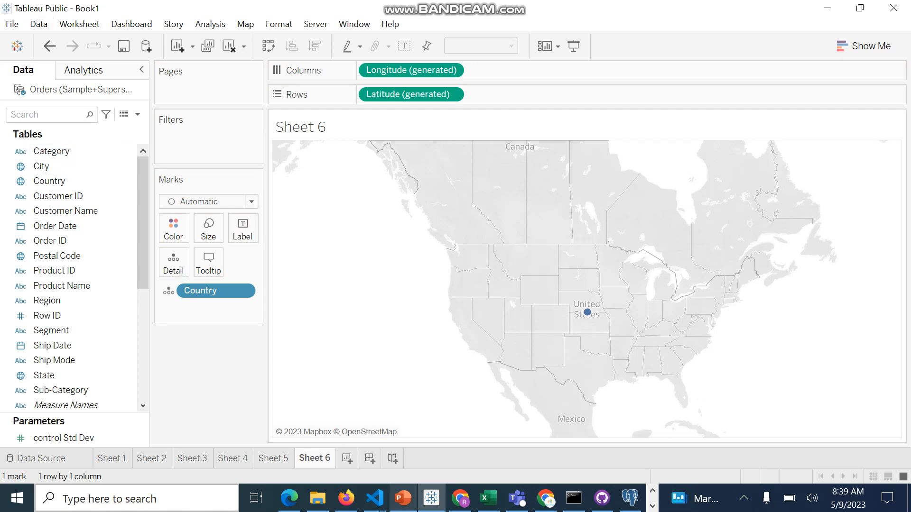
drag(44, 376, 208, 309)
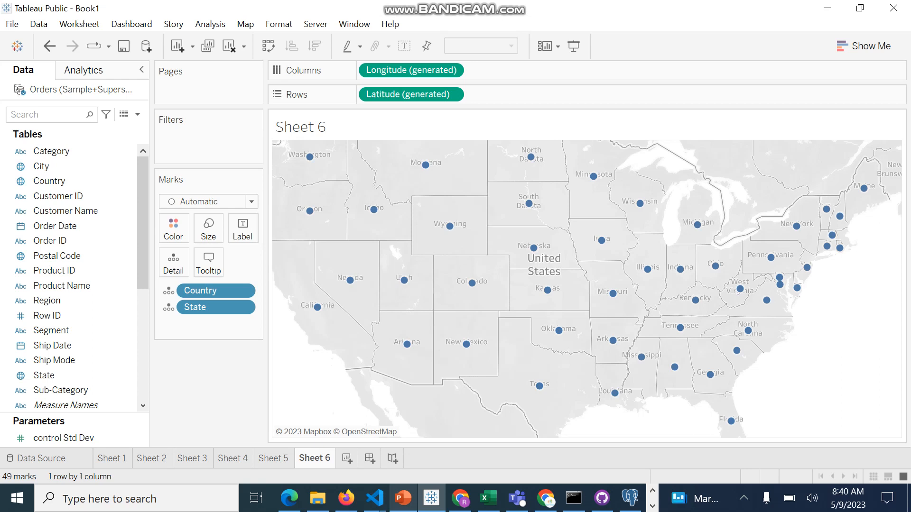
drag(41, 166, 351, 224)
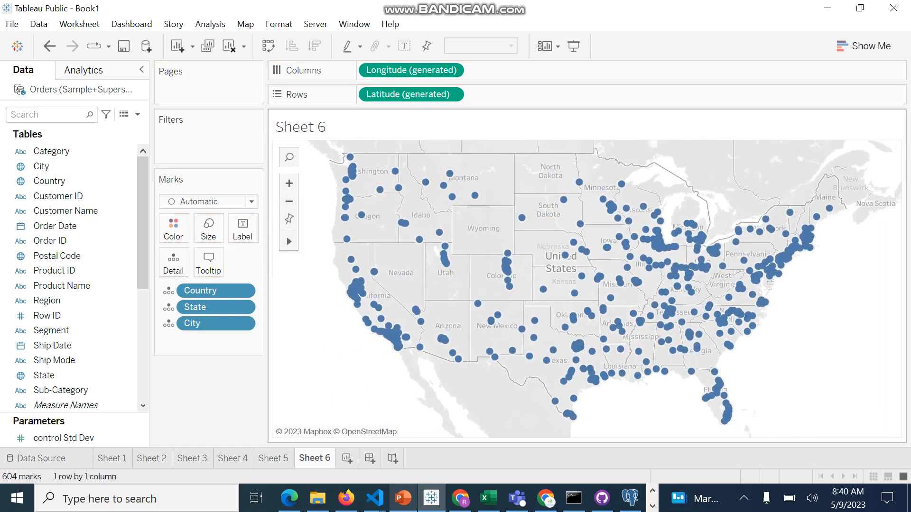
Step: Examine the city, country and state details of individual marks across the map
mouse_move(419, 239)
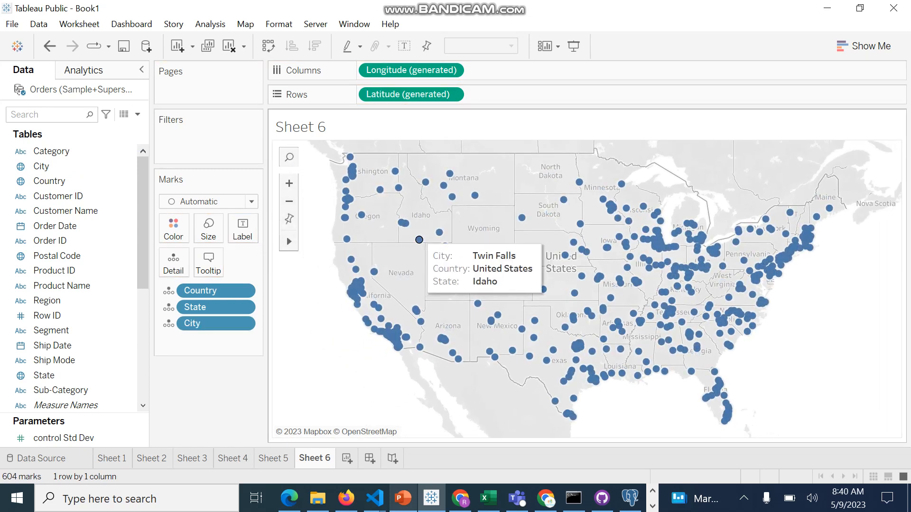
mouse_move(443, 186)
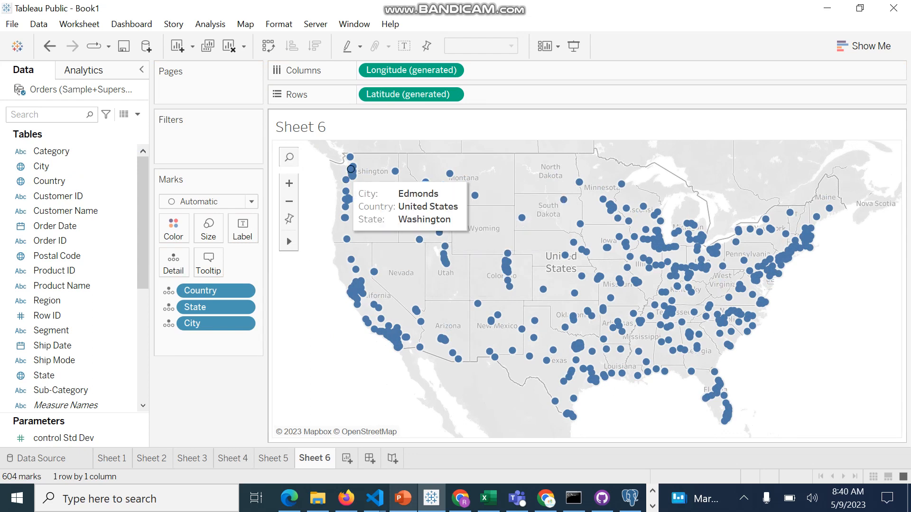
mouse_move(350, 199)
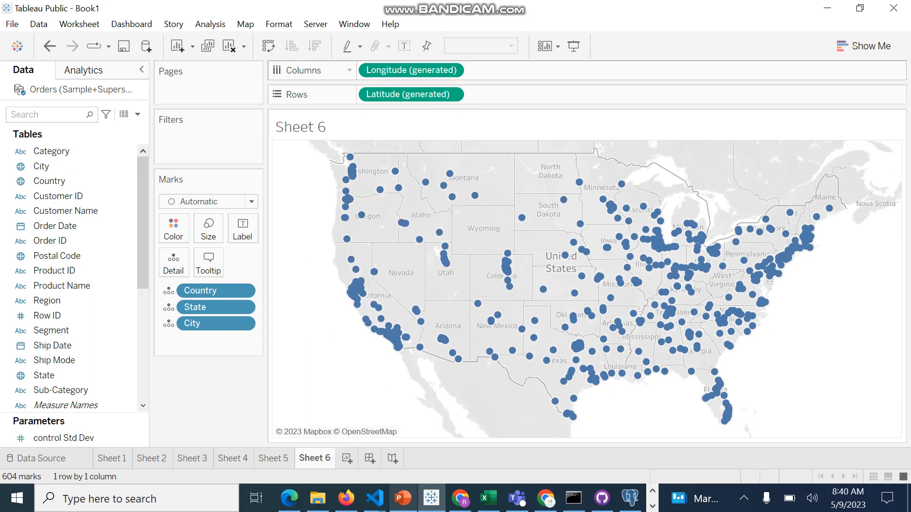
mouse_move(612, 328)
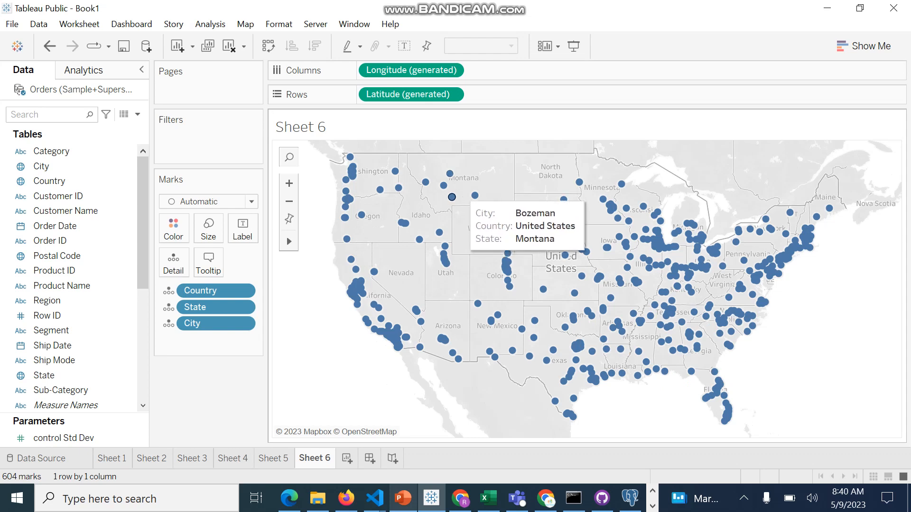
mouse_move(475, 195)
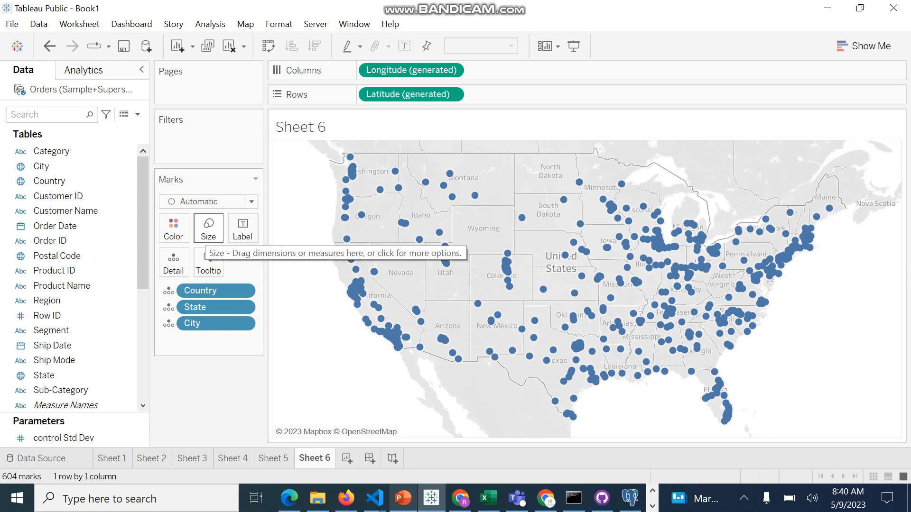
mouse_move(351, 259)
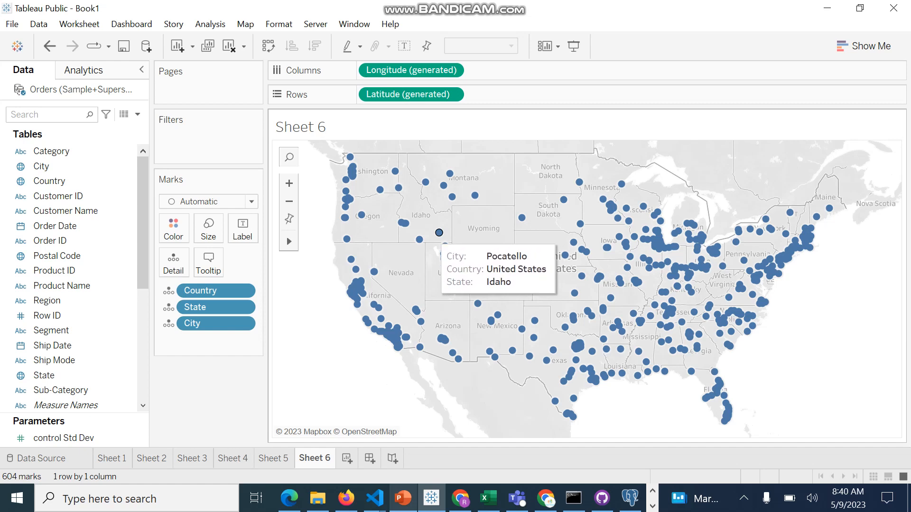
mouse_move(405, 223)
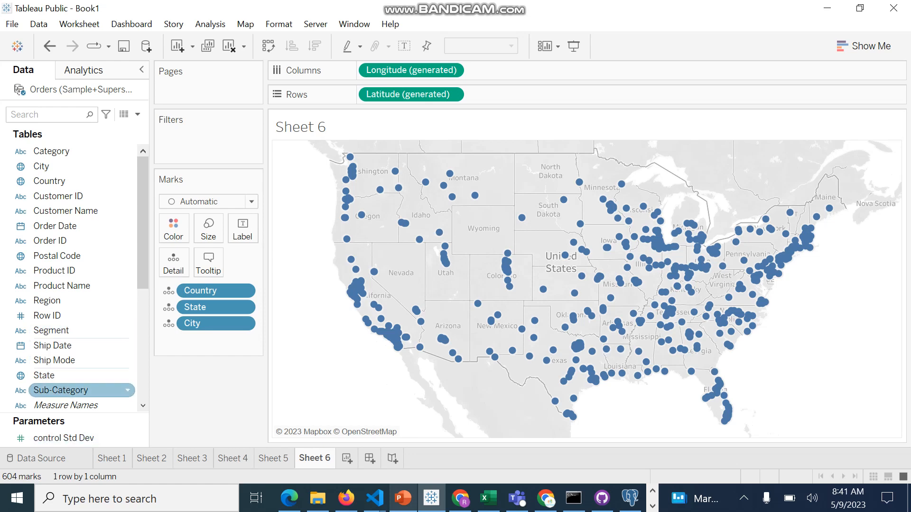
Step: Size the city marks by Sales and increase the overall mark size
scroll(78, 391, down, 4)
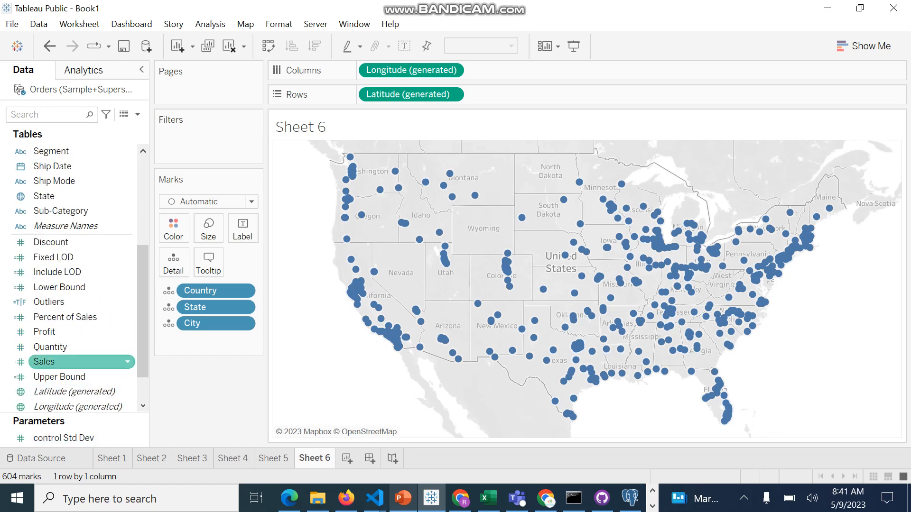
drag(48, 361, 303, 336)
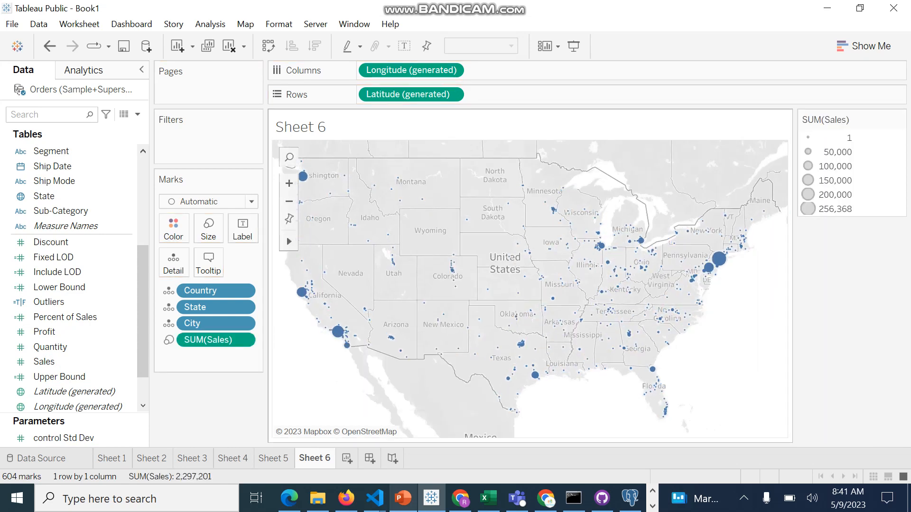
mouse_move(388, 235)
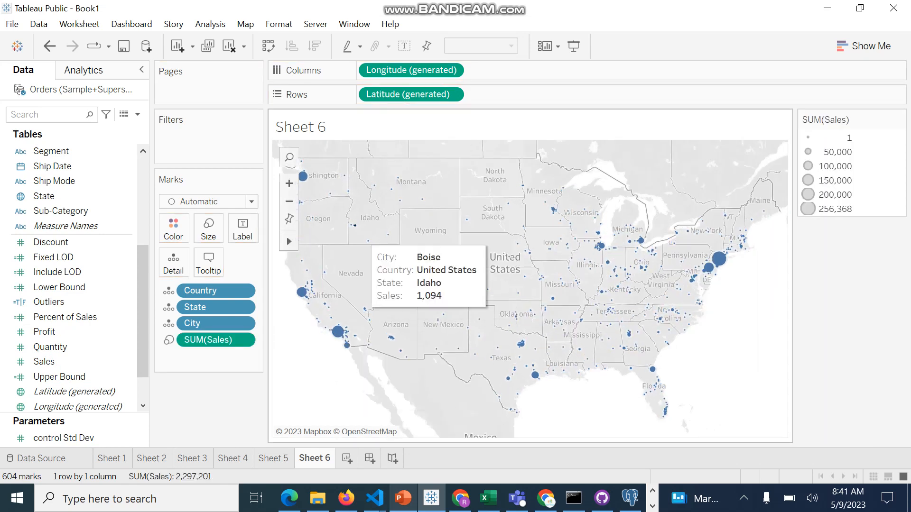
mouse_move(351, 225)
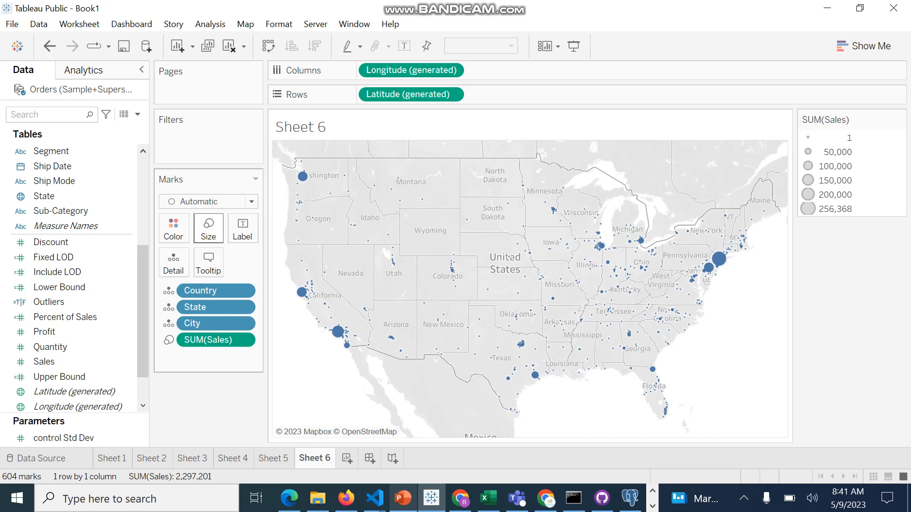
click(208, 228)
drag(237, 263, 270, 263)
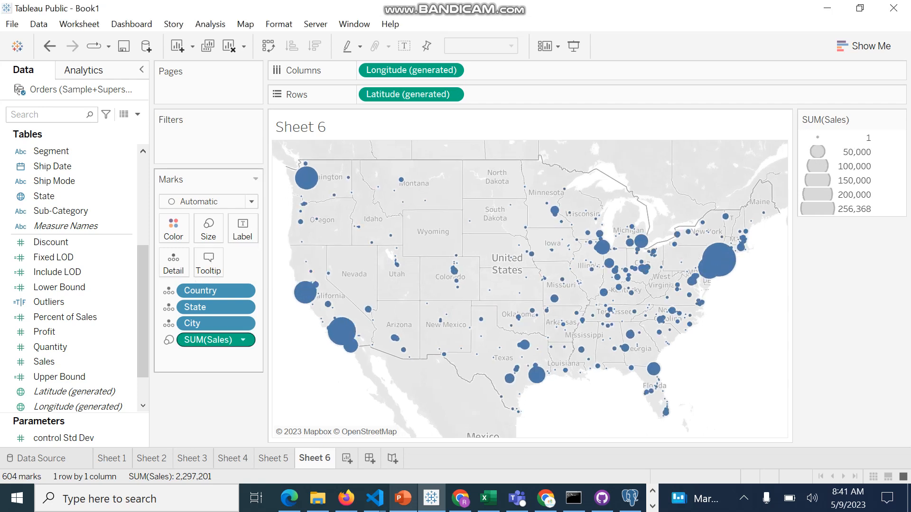
Step: Examine the sales figures of individual city marks, including Great Falls and Seattle
mouse_move(403, 202)
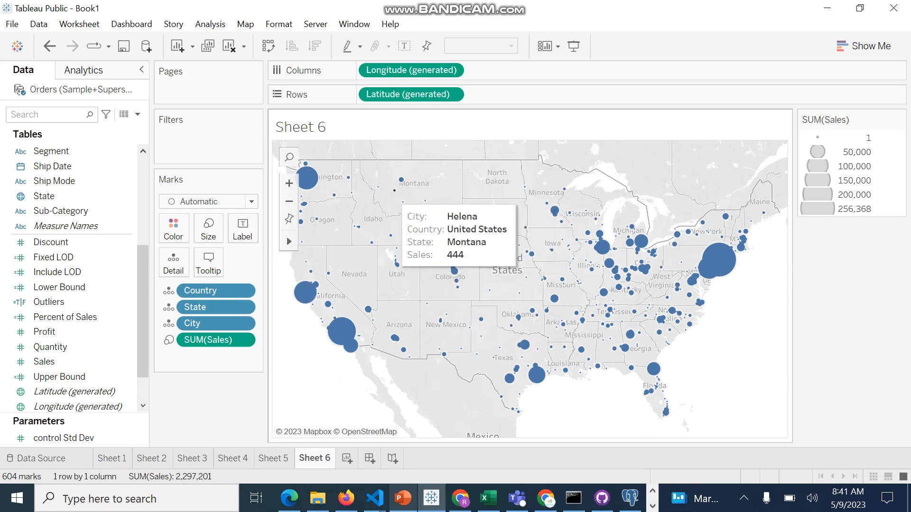
mouse_move(401, 179)
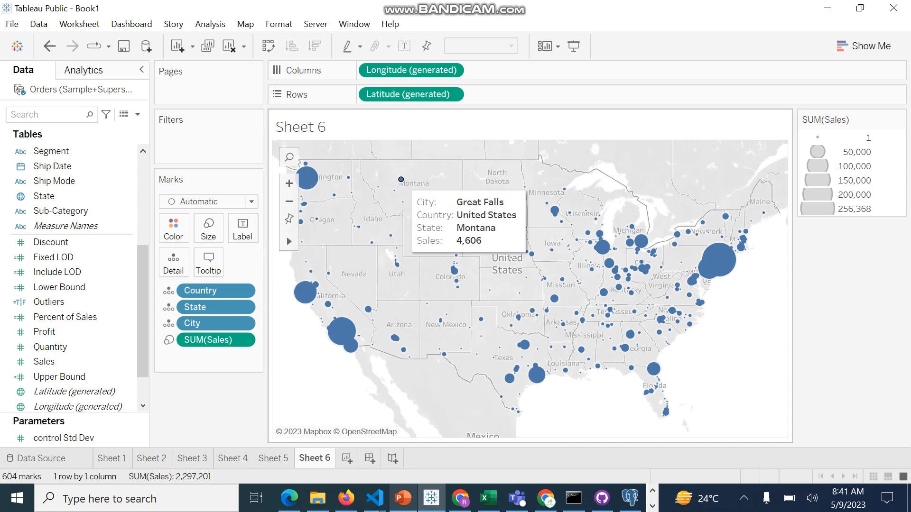
mouse_move(307, 178)
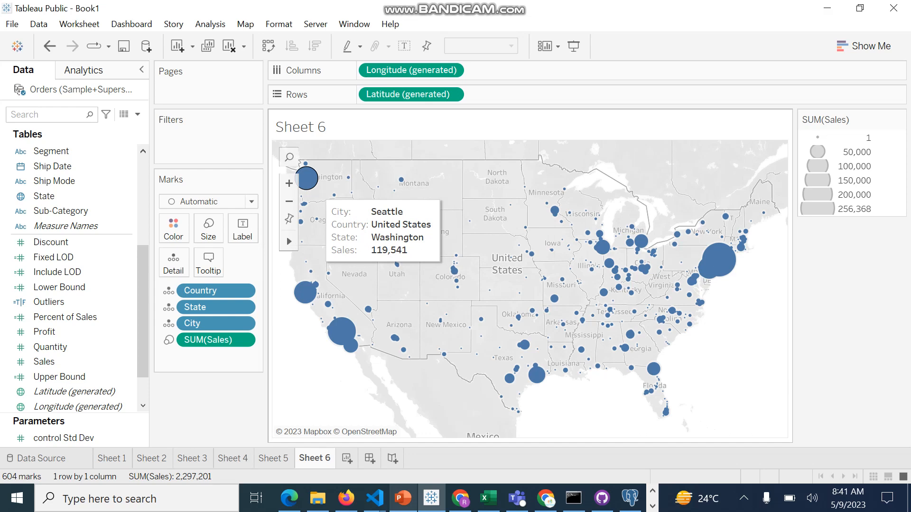
click(65, 316)
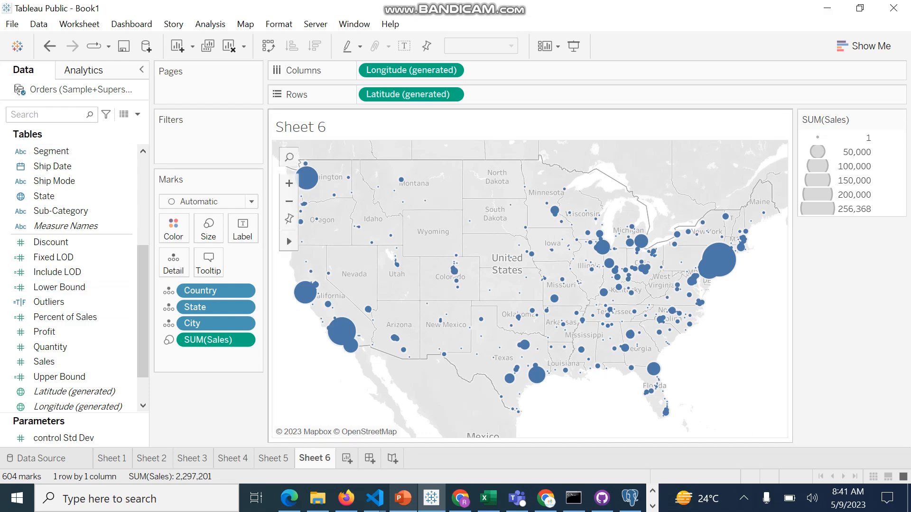
mouse_move(368, 310)
mouse_move(334, 195)
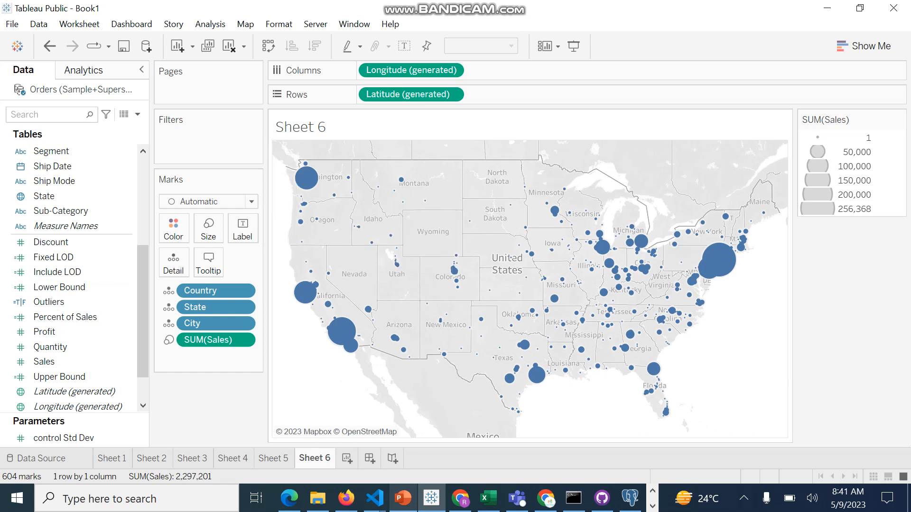
Step: Start a new calculated field and name it Exclude LOD
click(138, 115)
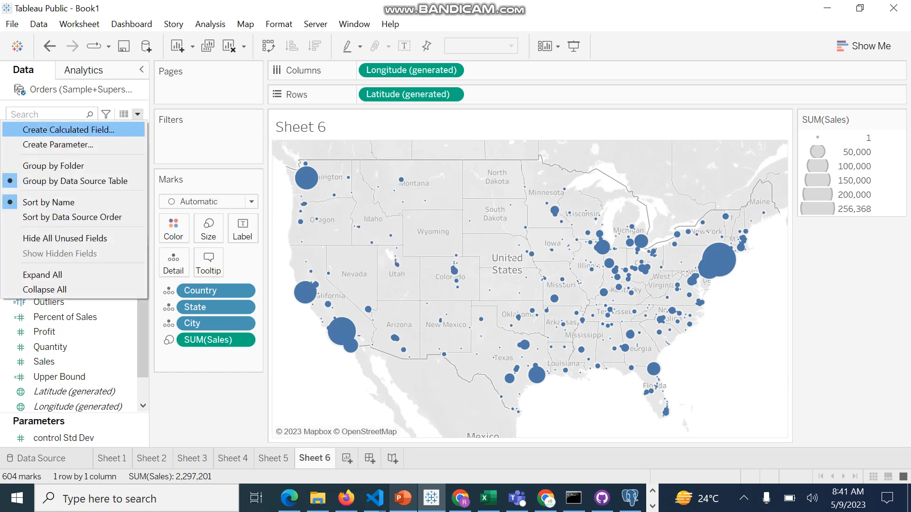
click(52, 129)
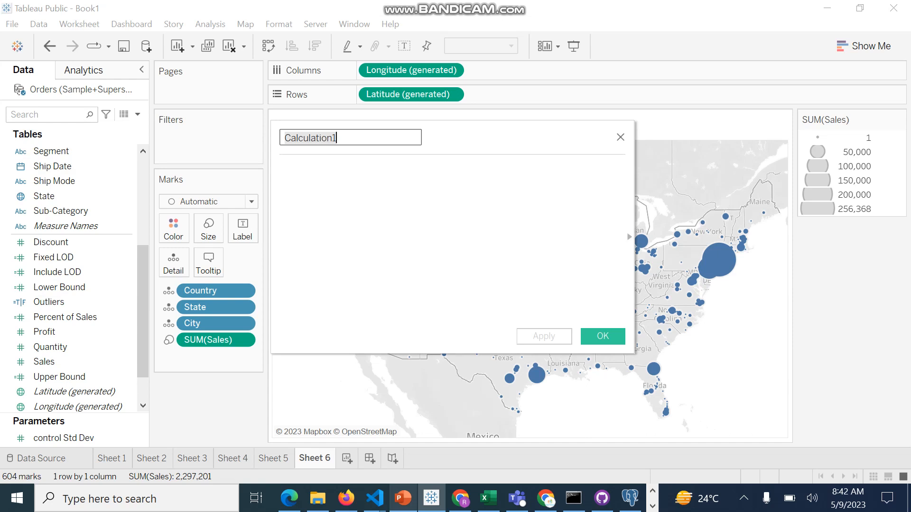
key(BackSpace)
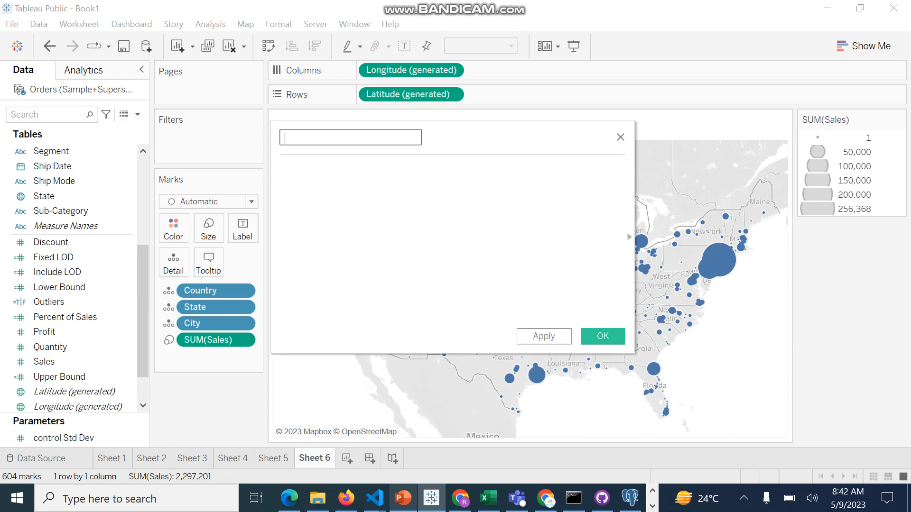
text(Exclude LOD)
Step: Begin the Exclude LOD formula with { EXCLUDE [City], using the suggested function and field
click(281, 169)
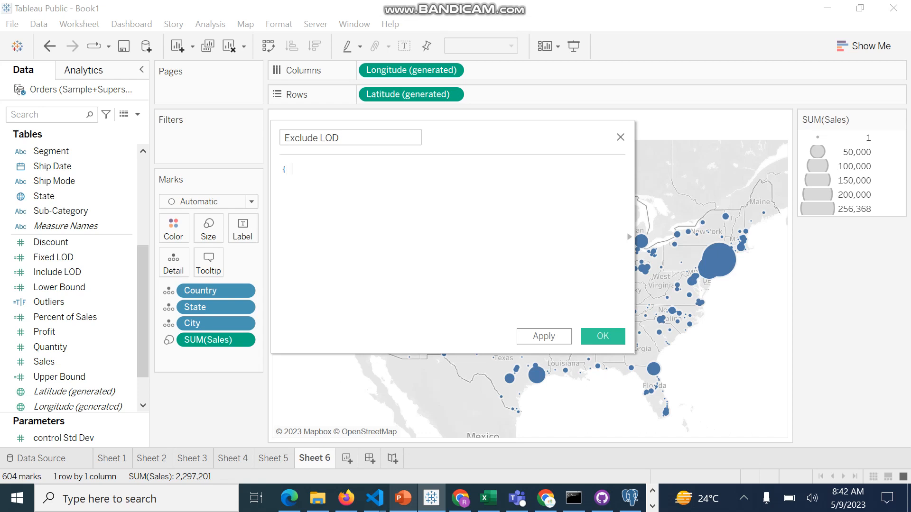
text({ E)
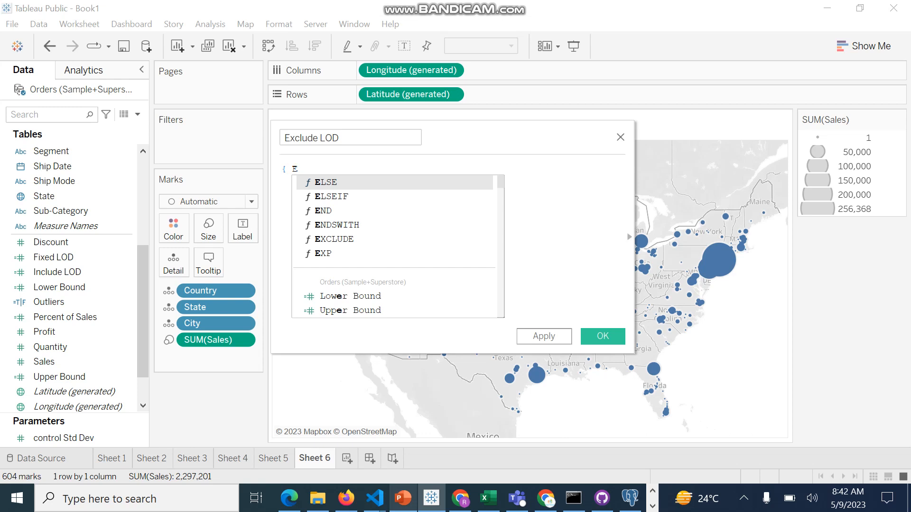
key(Down)
key(Down)
key(Down)
key(Down)
key(Return)
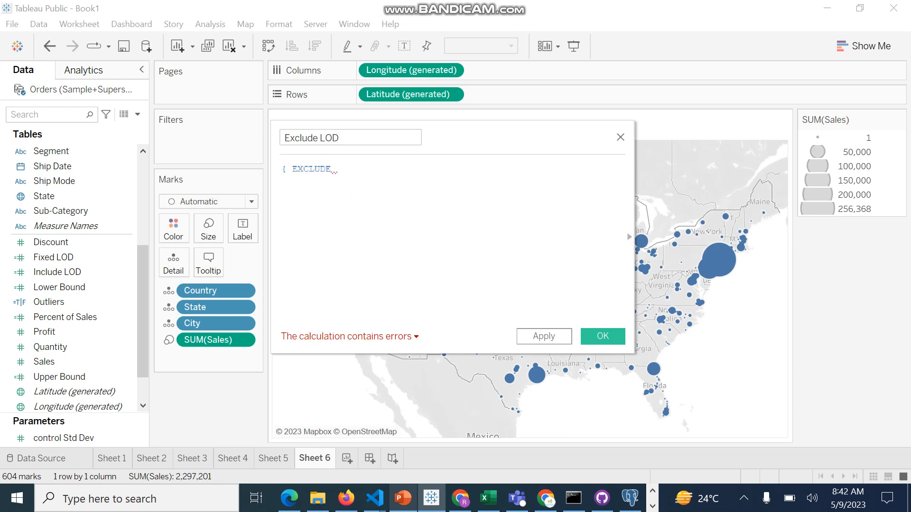
text([)
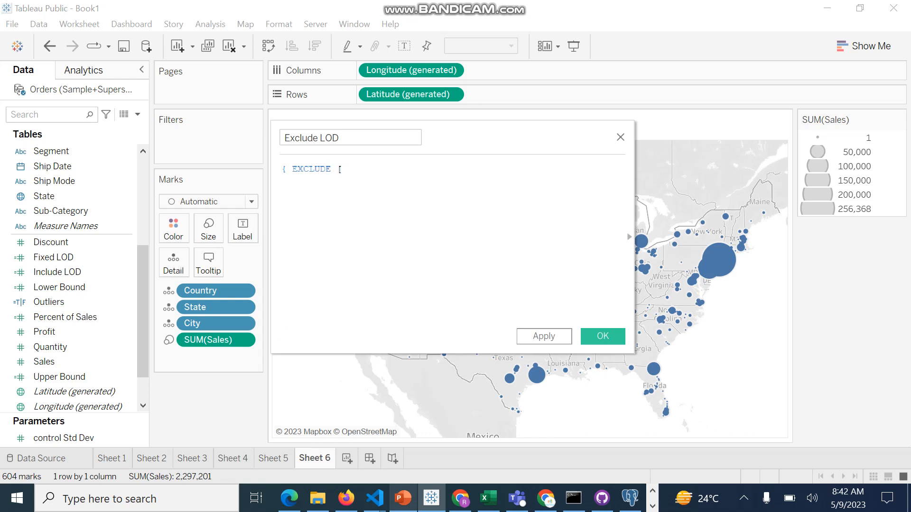
text(c)
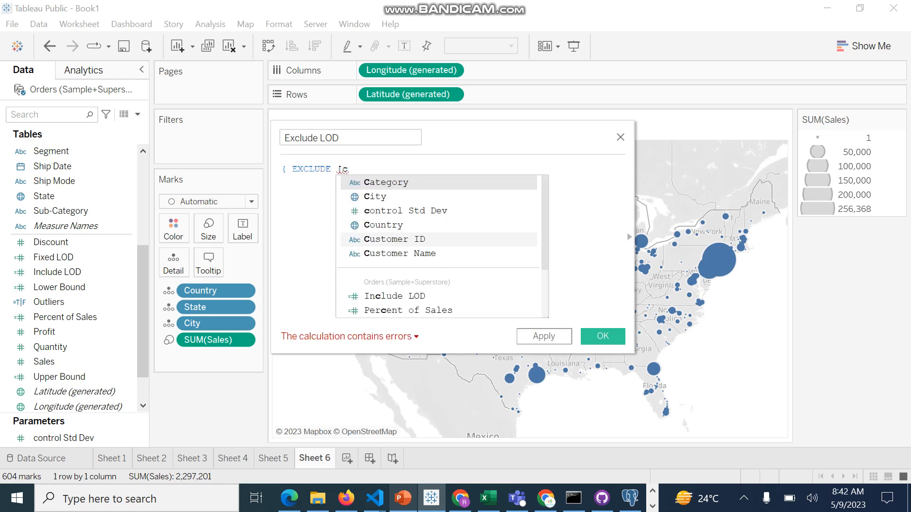
click(374, 197)
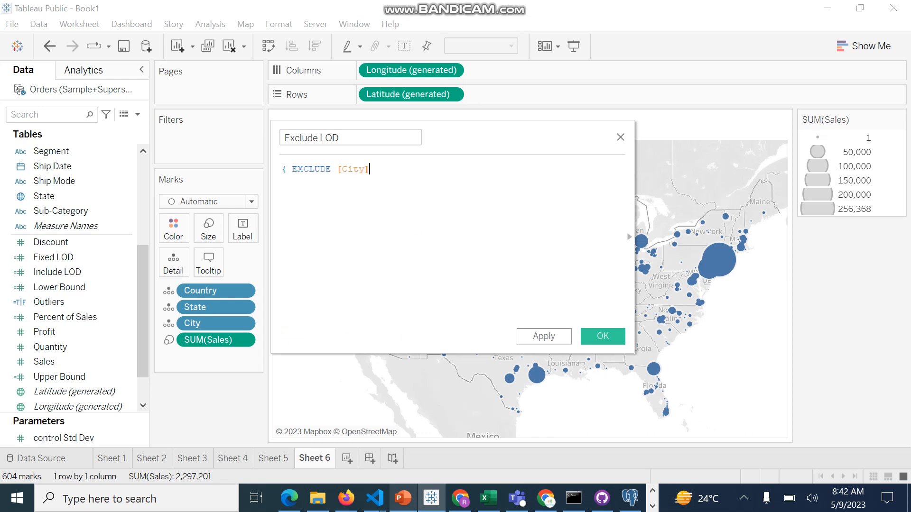
Step: Complete the formula as { EXCLUDE [City]:SUM([Sales])}, apply it and save the calculated field
text(:)
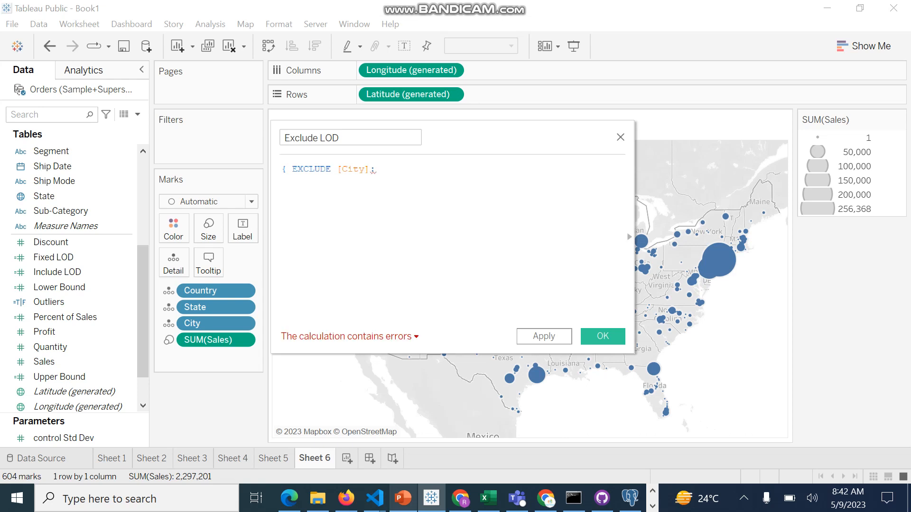
text(S)
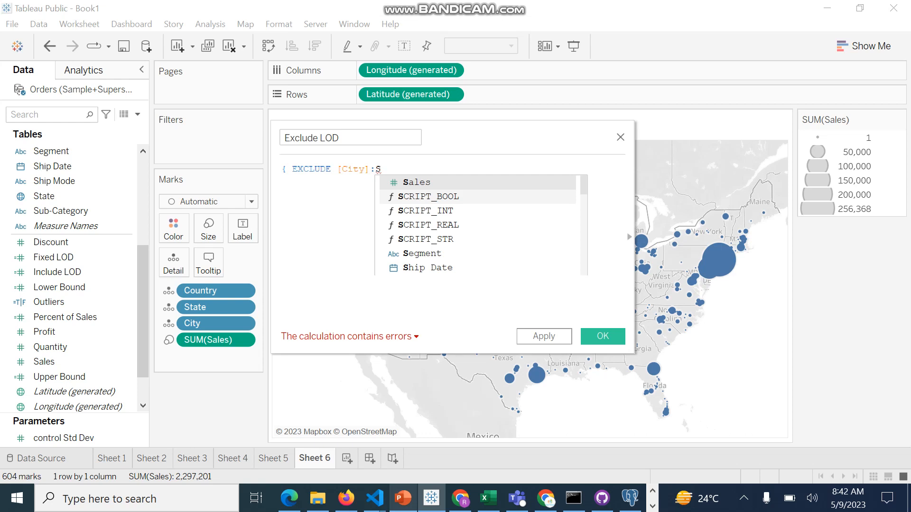
text(UM)
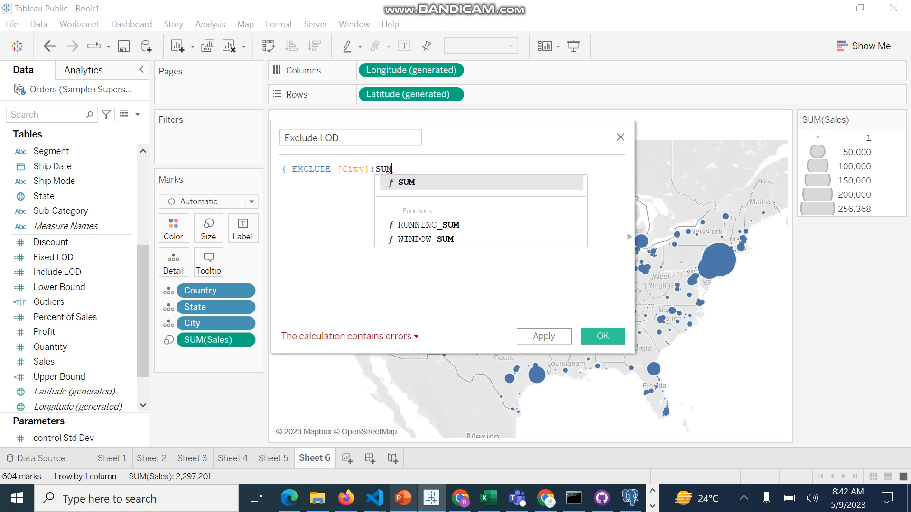
key(Return)
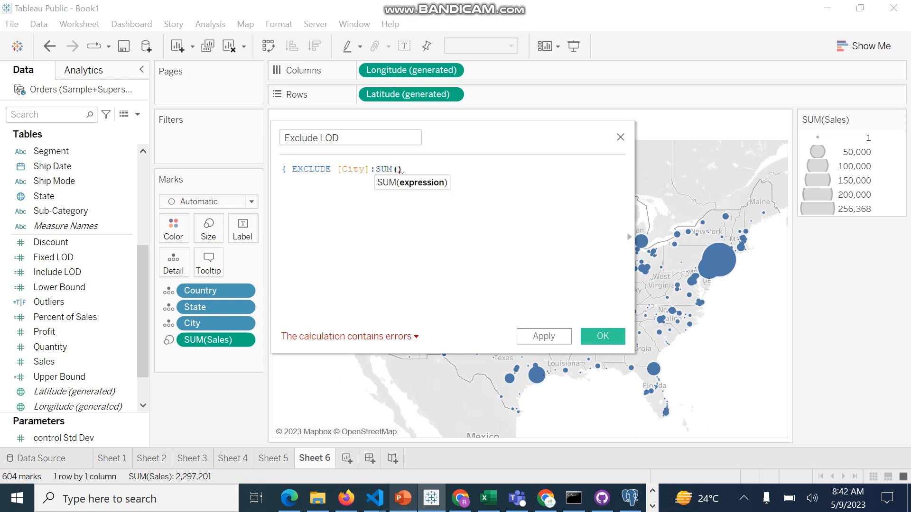
text(S)
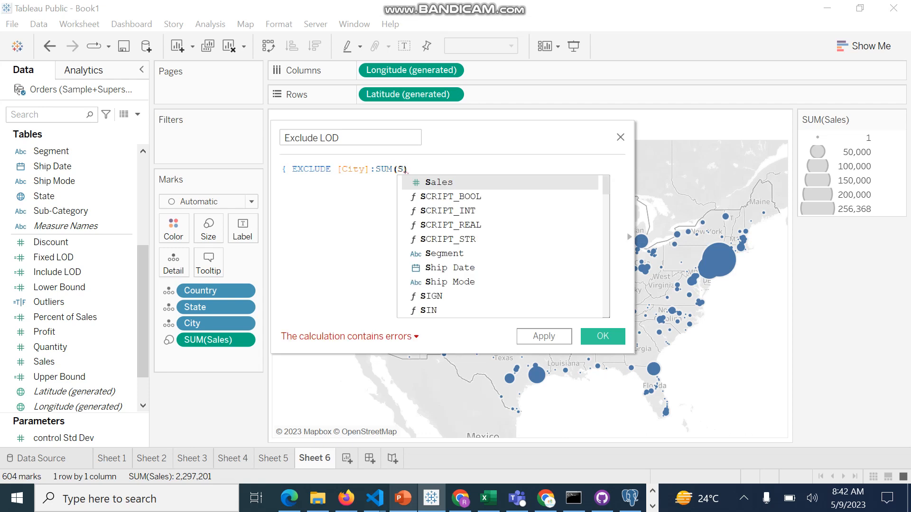
key(Return)
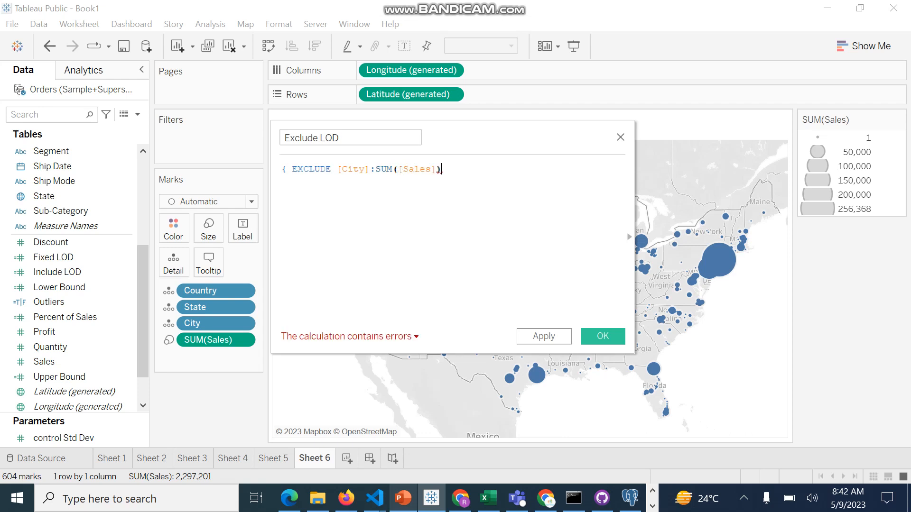
text(})
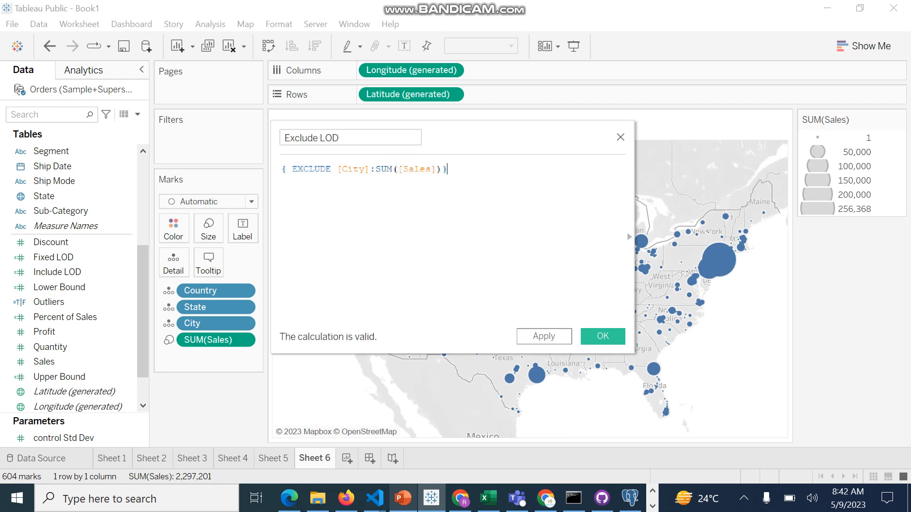
click(543, 336)
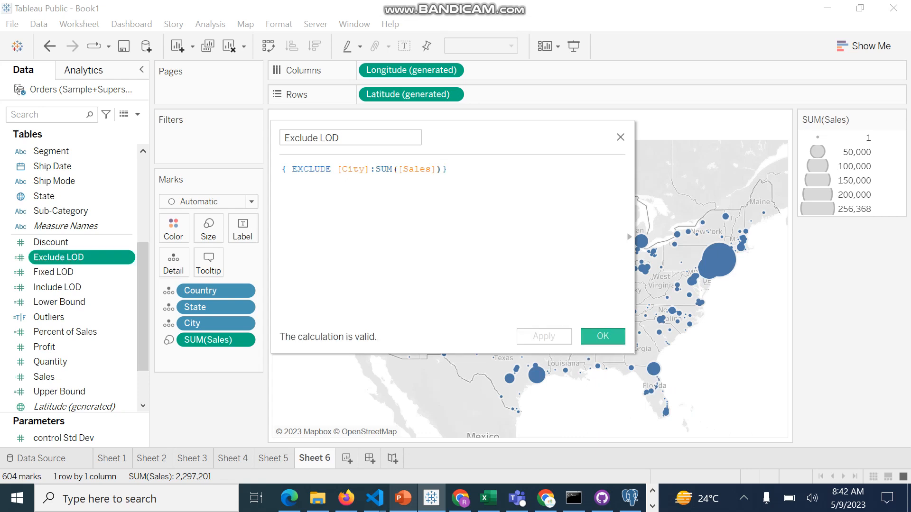
click(603, 337)
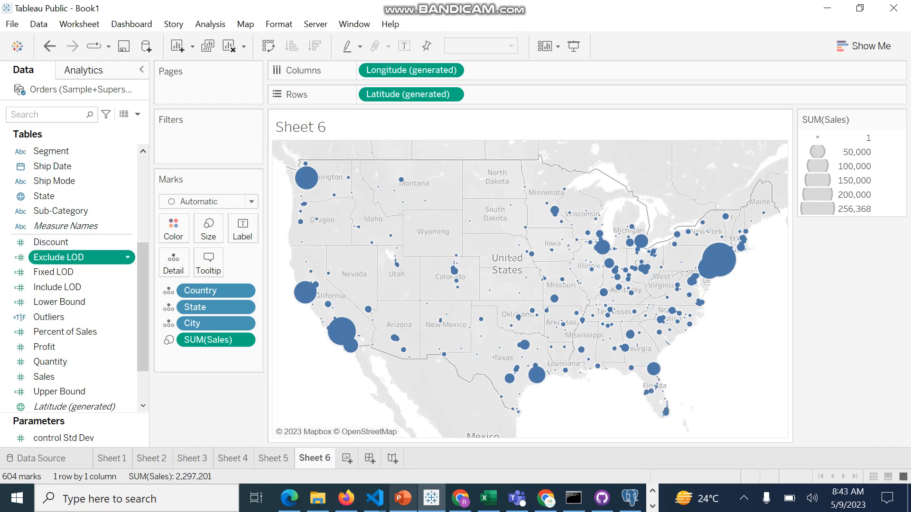
Step: Add the Exclude LOD field to the tooltip of the map's city marks
click(59, 257)
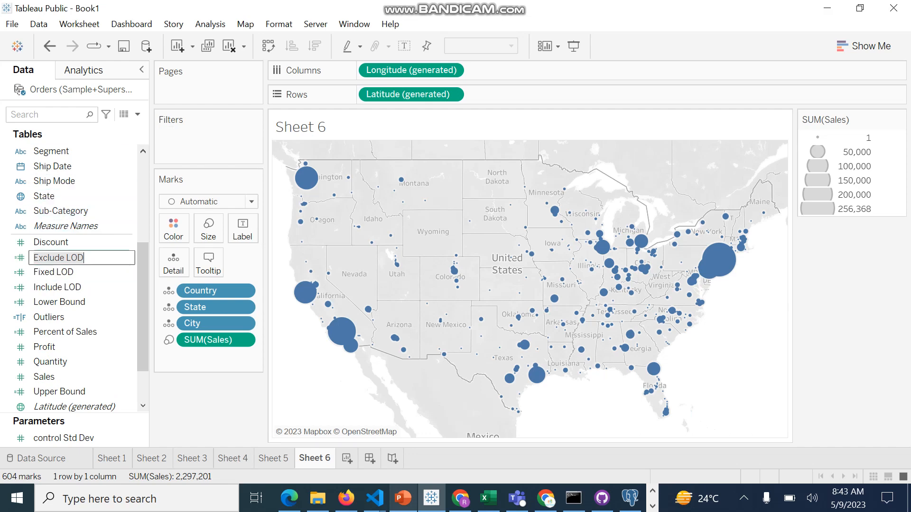
key(Return)
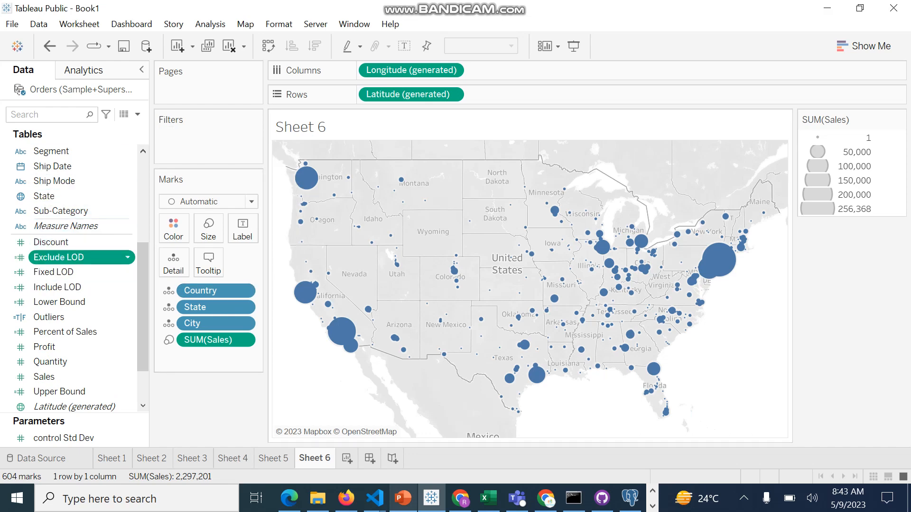
drag(71, 257, 209, 267)
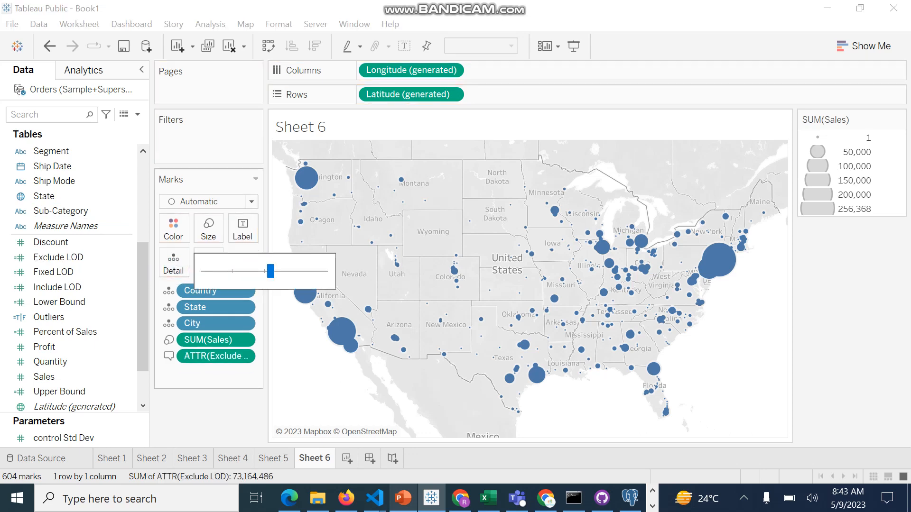
key(Escape)
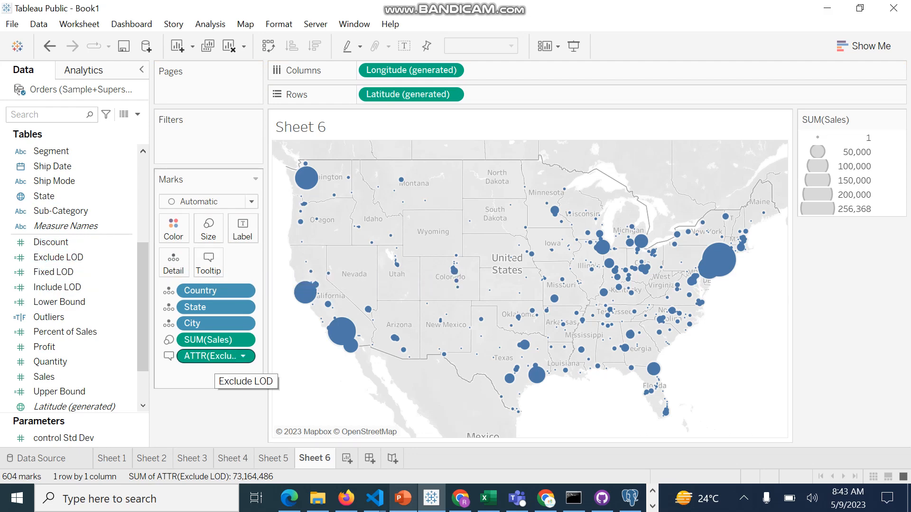
drag(216, 356, 209, 262)
Step: Edit the tooltip text, replacing the Exclude LOD label with "Total Sales", and accept the change
click(209, 262)
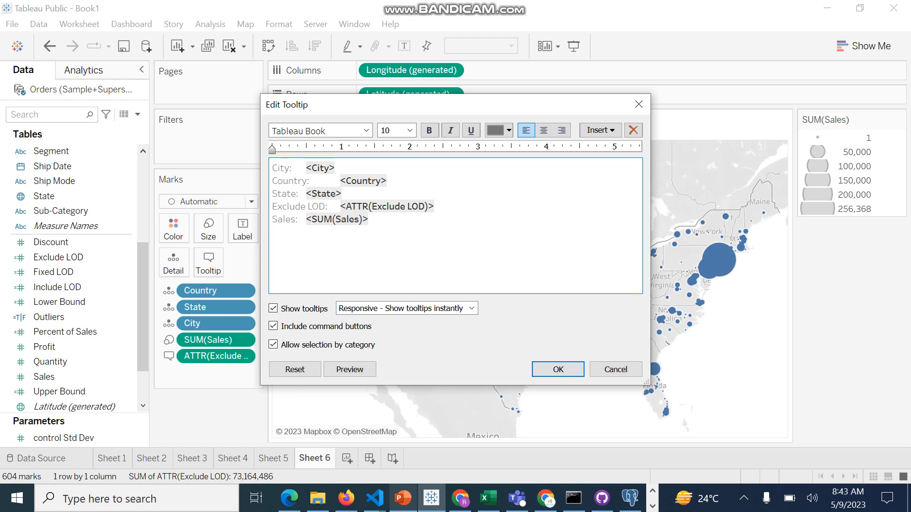
drag(327, 207, 272, 206)
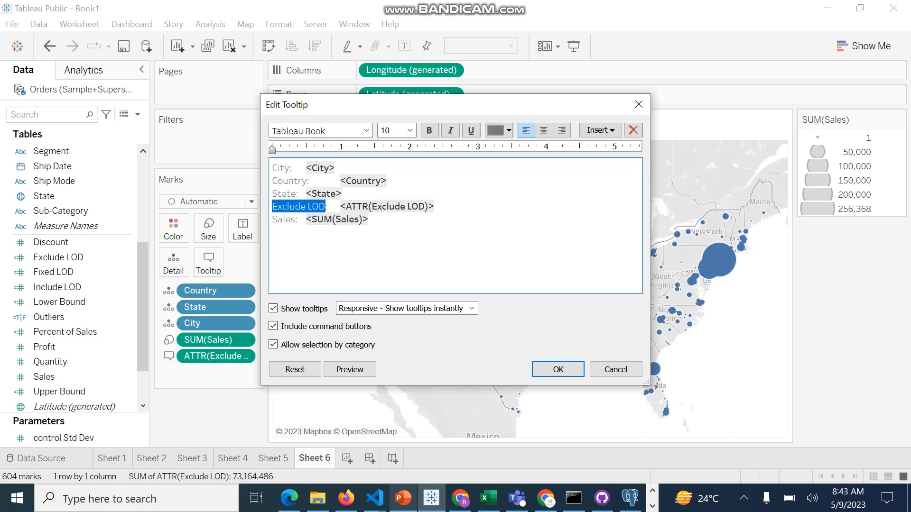
click(285, 207)
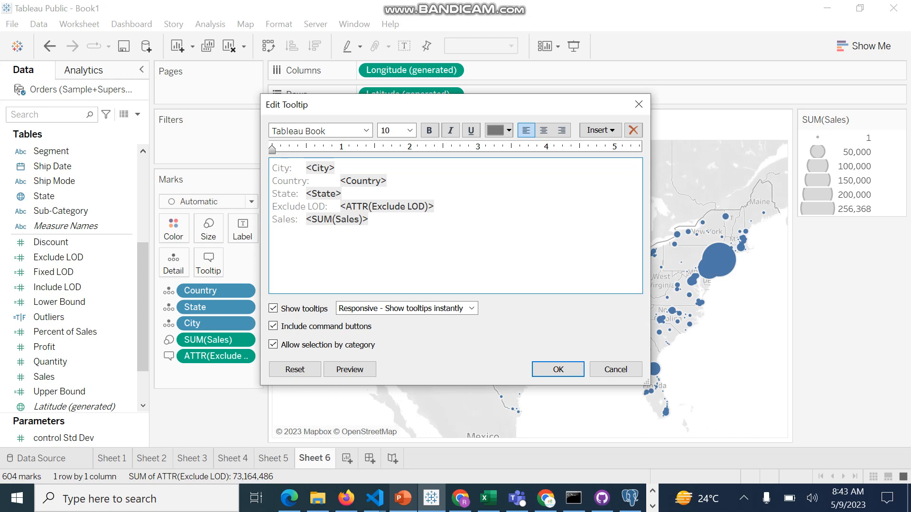
key(Delete)
key(Delete)
key(Delete)
key(Delete)
key(Delete)
key(Delete)
key(Delete)
key(Delete)
key(Delete)
key(Delete)
key(Delete)
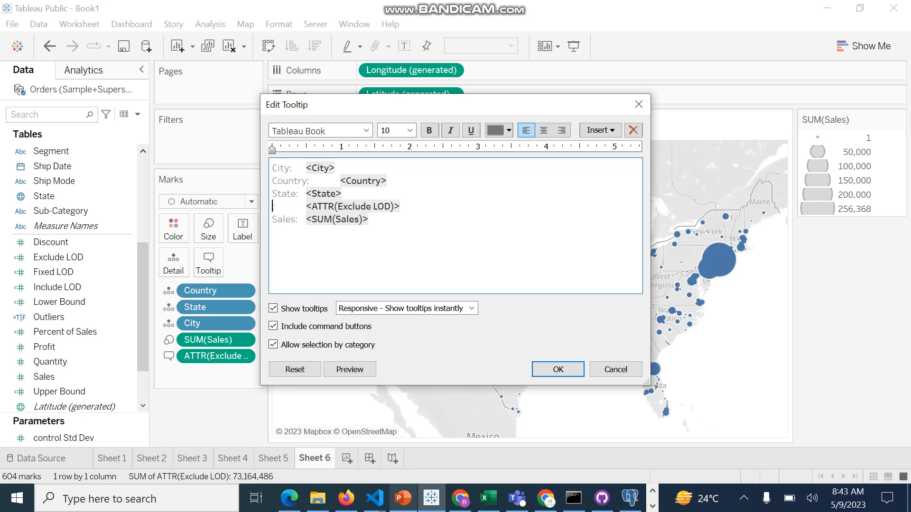
text(Total Sales)
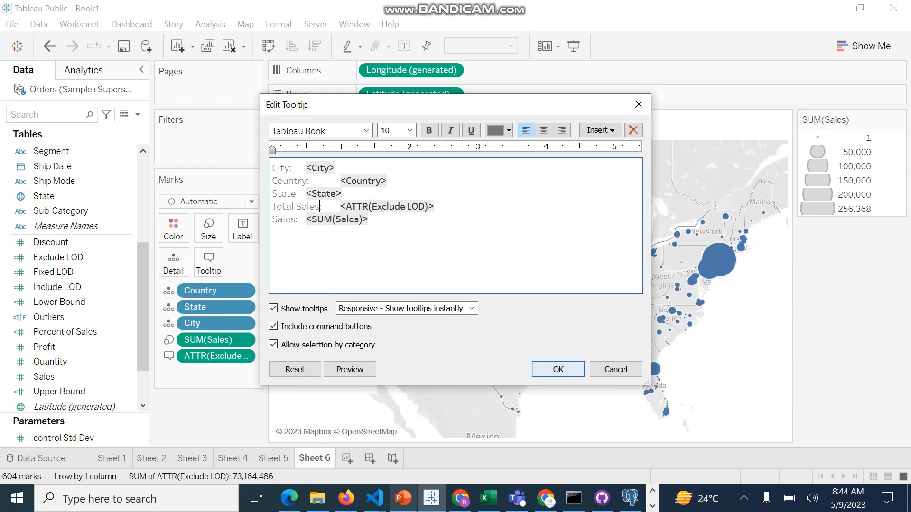
click(542, 369)
Step: Examine the Total Sales and Sales values in the tooltip of the Great Falls mark in Montana
mouse_move(524, 345)
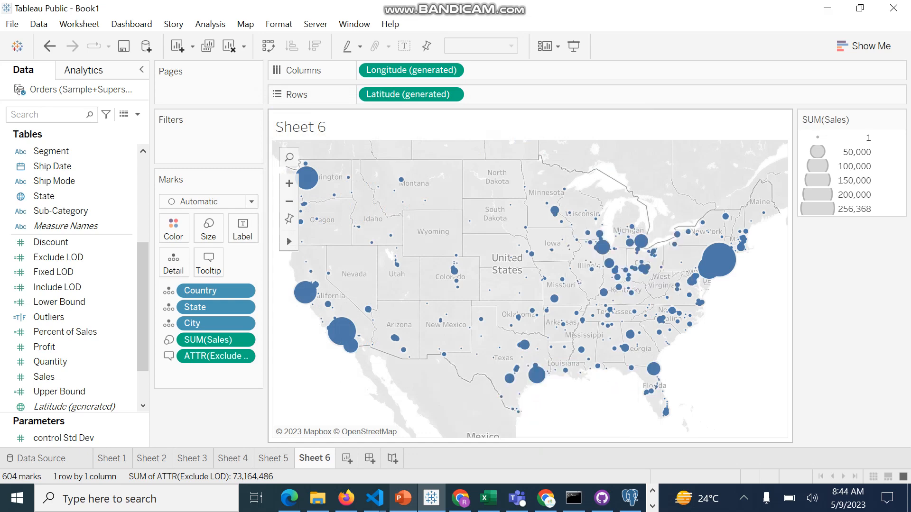
mouse_move(425, 201)
mouse_move(401, 179)
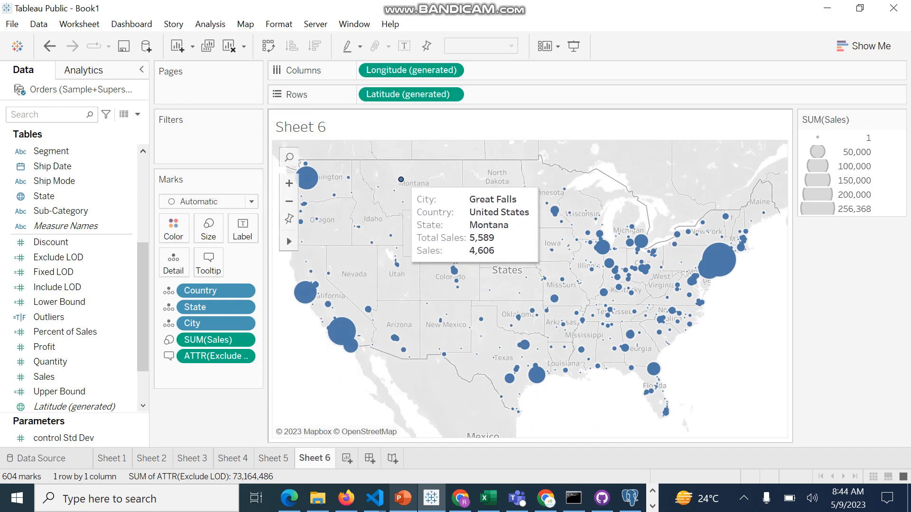